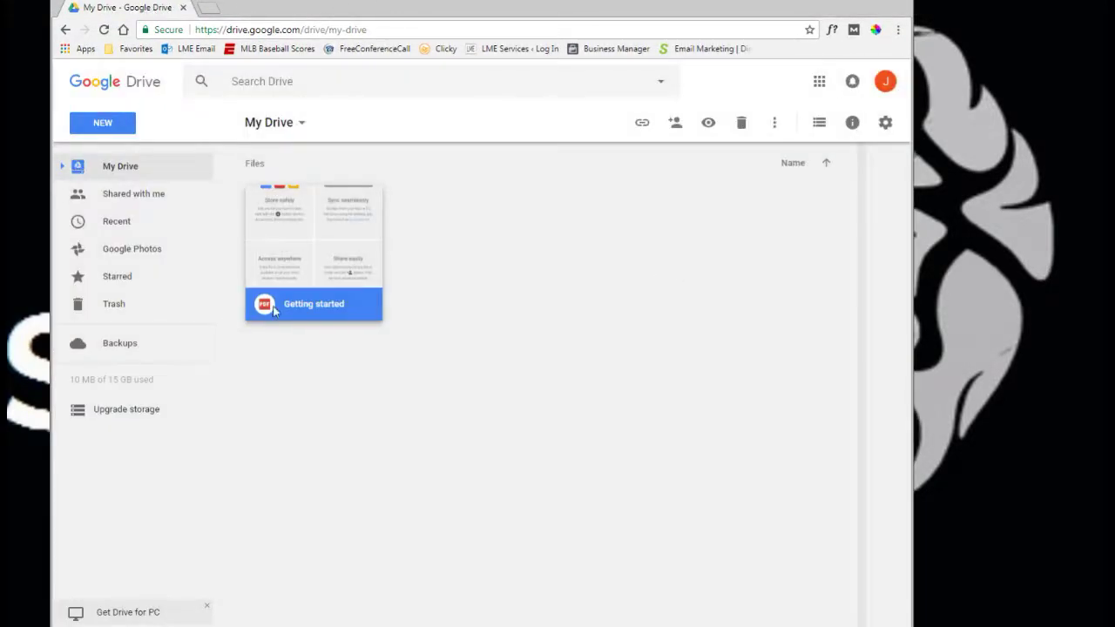
Open the Getting started PDF from My Drive in the file preview
double_click(333, 284)
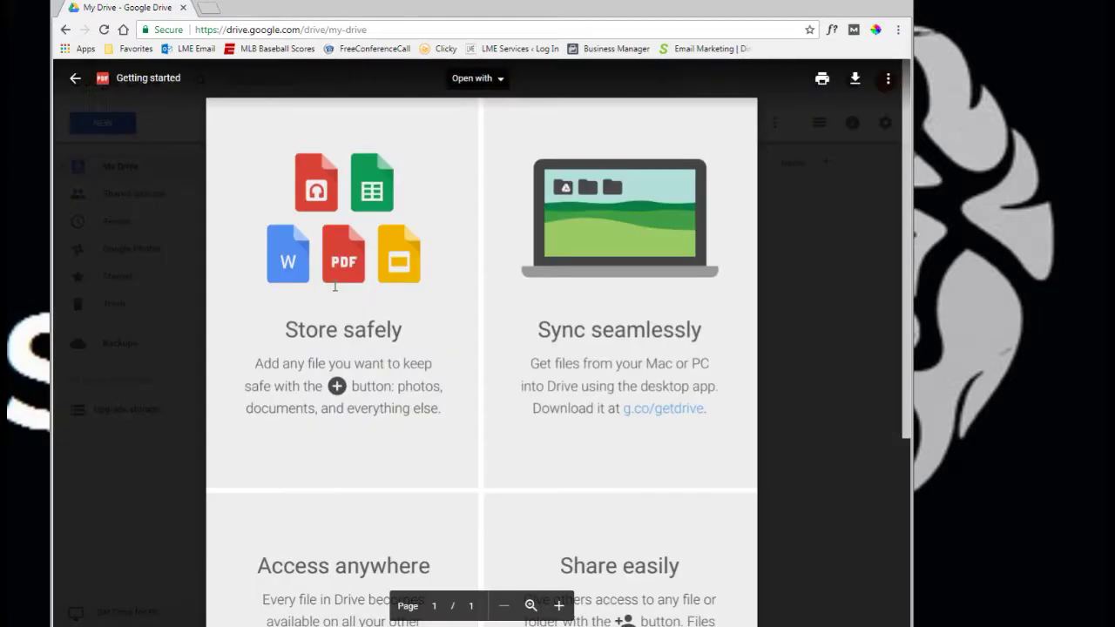
Bring up the Share with others dialog for the Getting started PDF from More actions
click(888, 80)
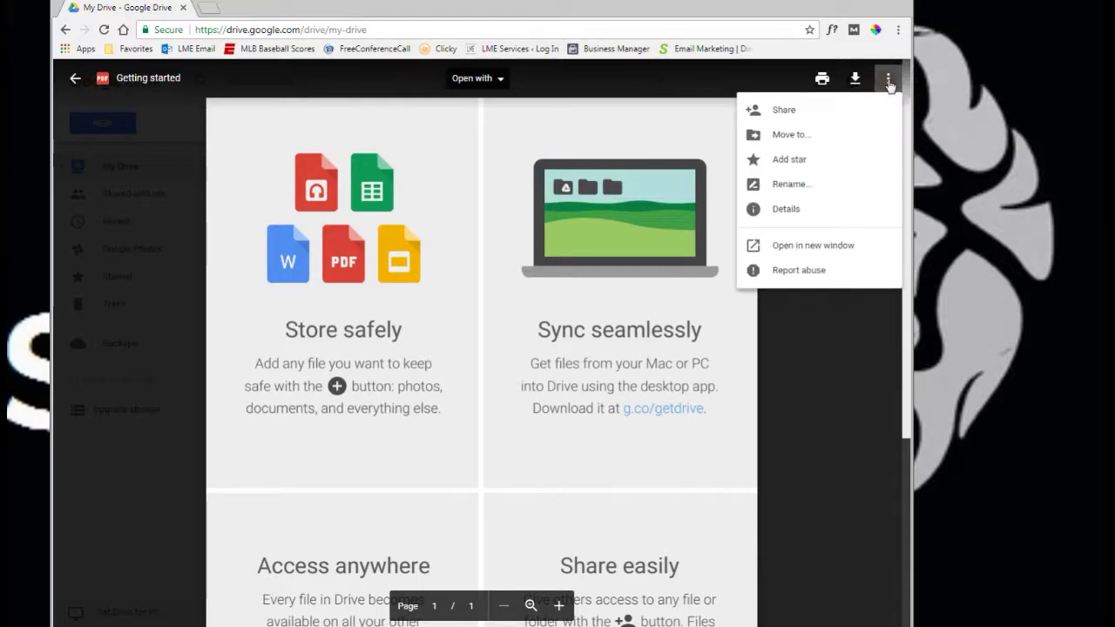
click(784, 110)
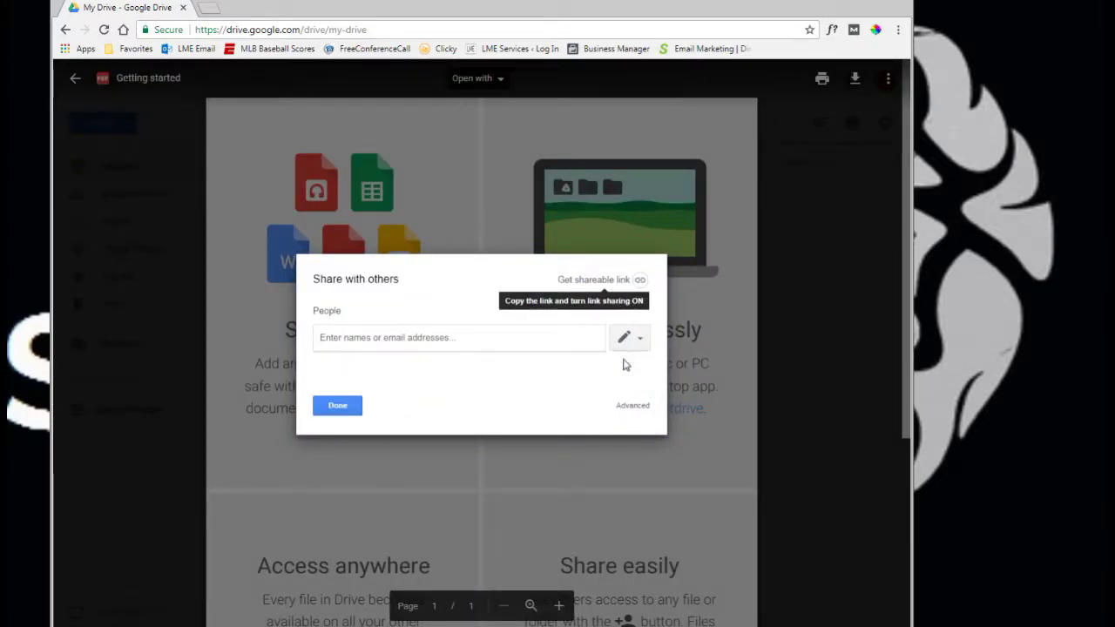
Set the PDF's link sharing to 'On - Public on the web' in Advanced settings and save
click(634, 407)
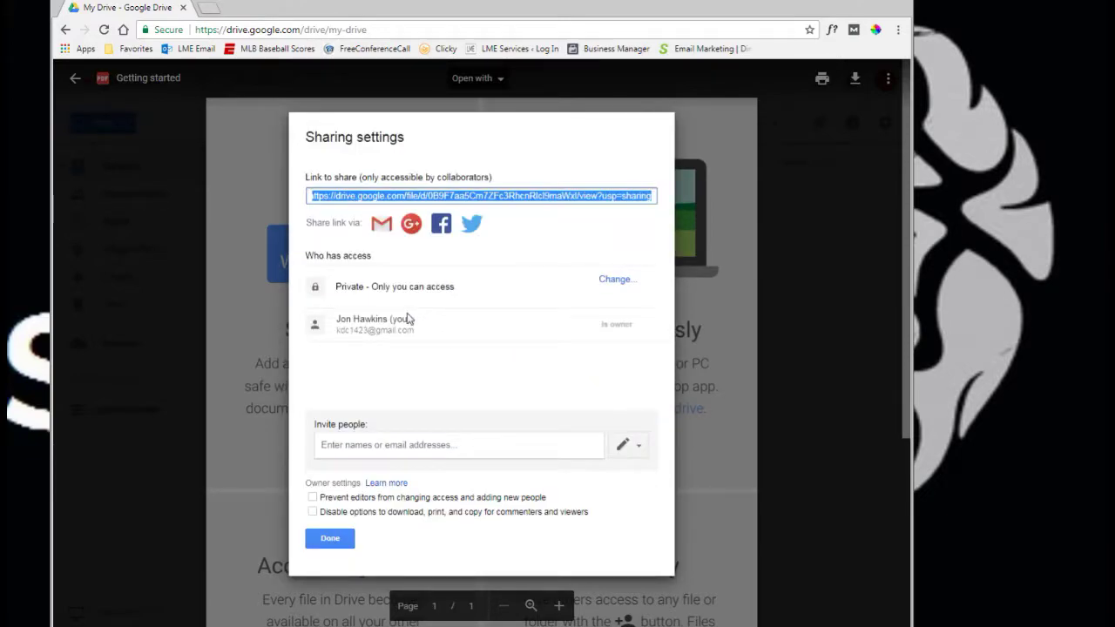
drag(328, 293, 462, 291)
click(508, 318)
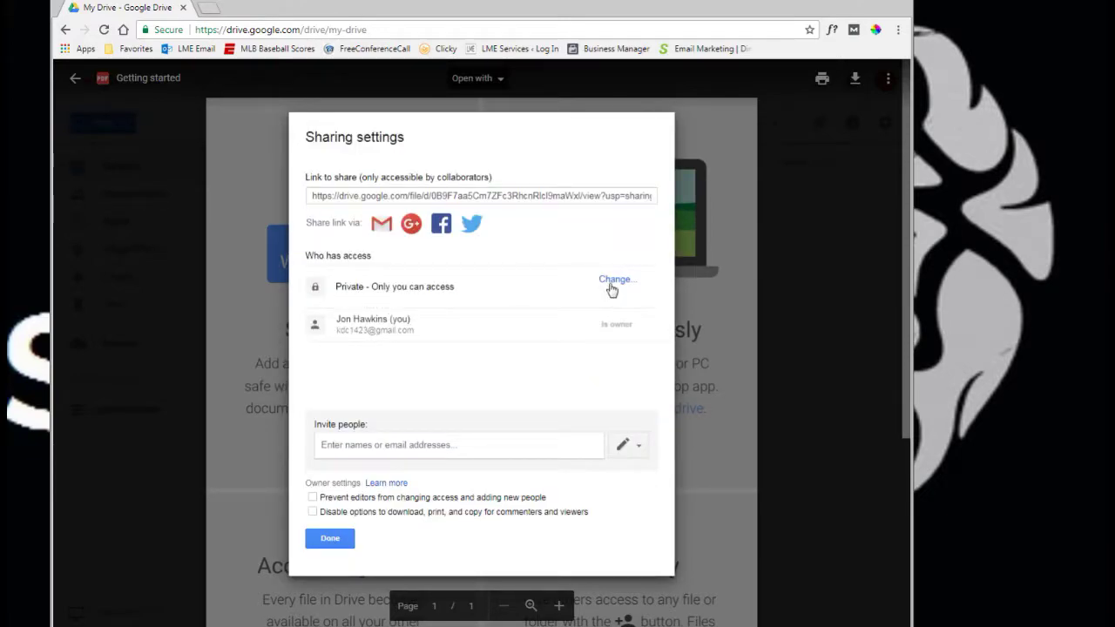
click(612, 279)
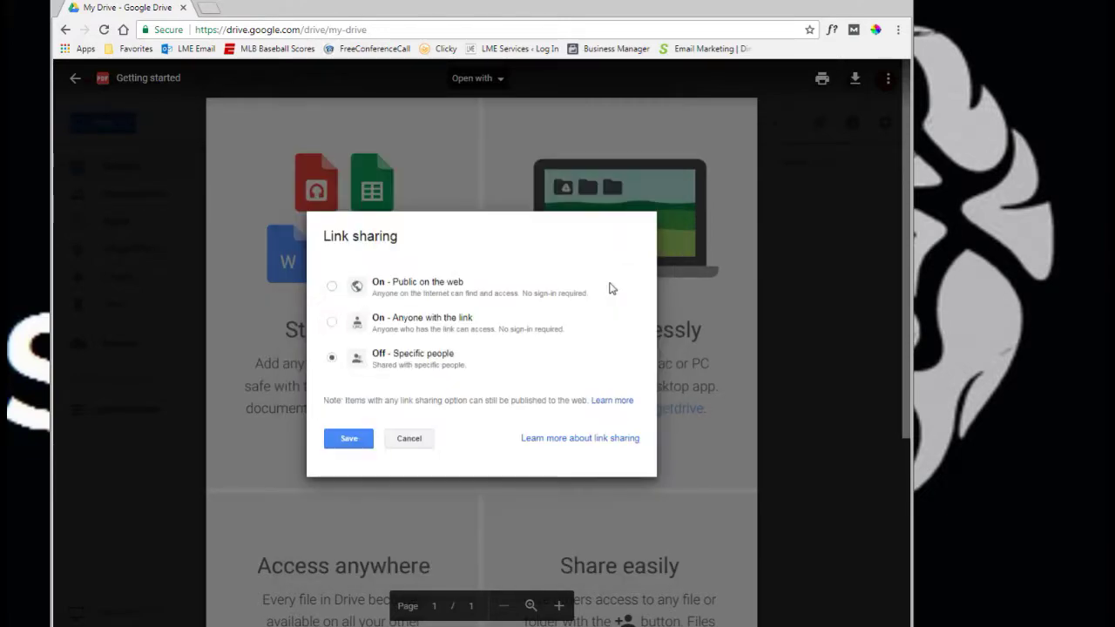
click(331, 286)
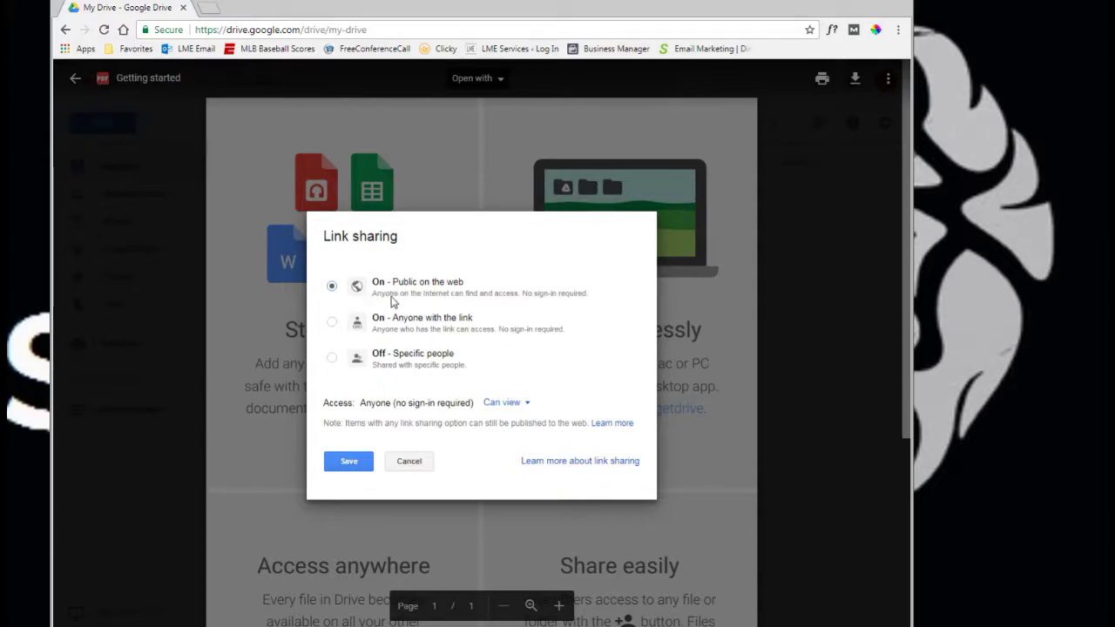
click(352, 463)
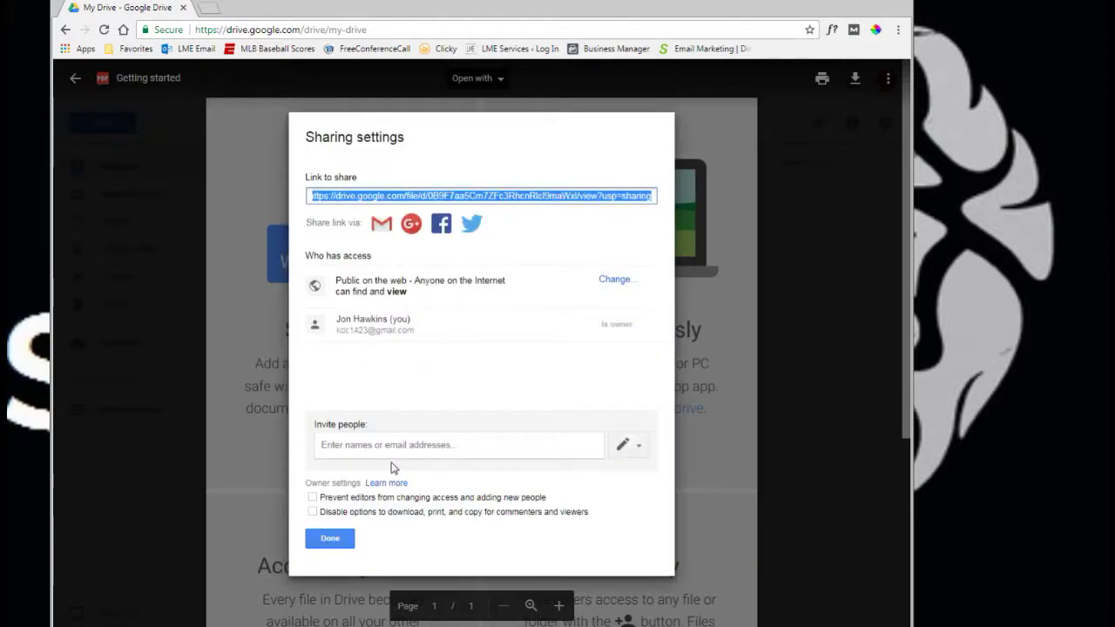
click(330, 539)
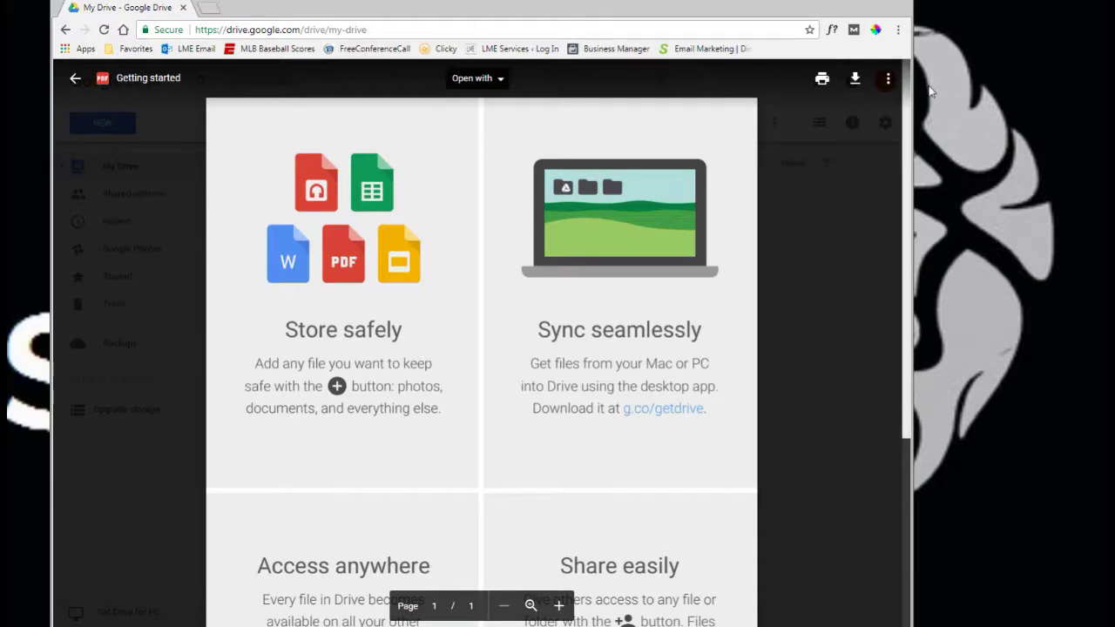
Select the Google Drive page address in the browser's address bar
drag(382, 26, 184, 27)
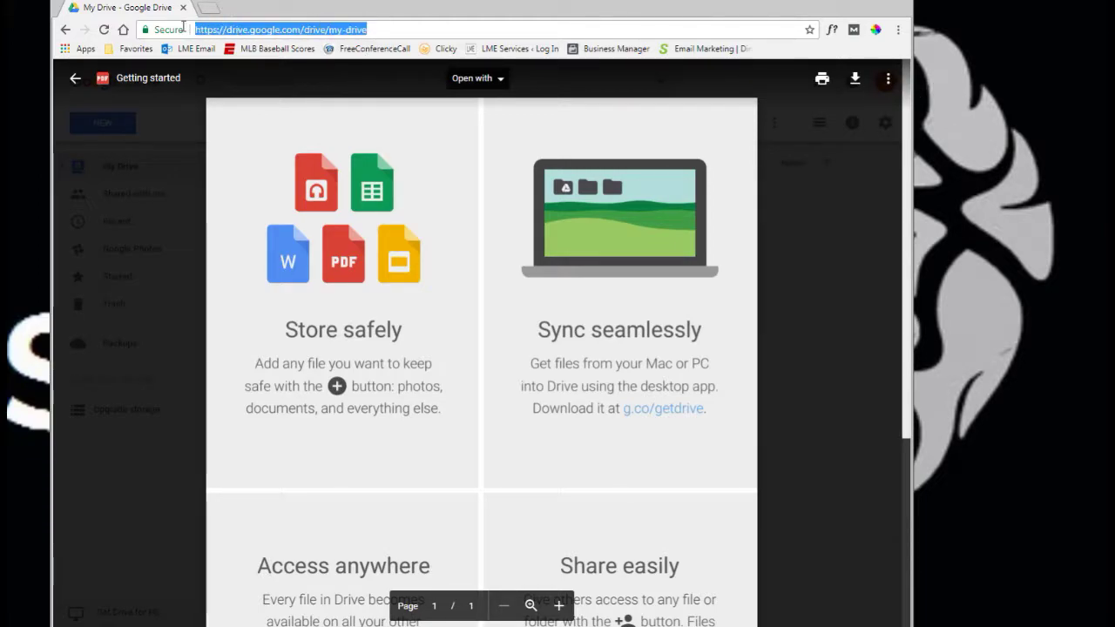
click(413, 30)
drag(413, 30, 219, 30)
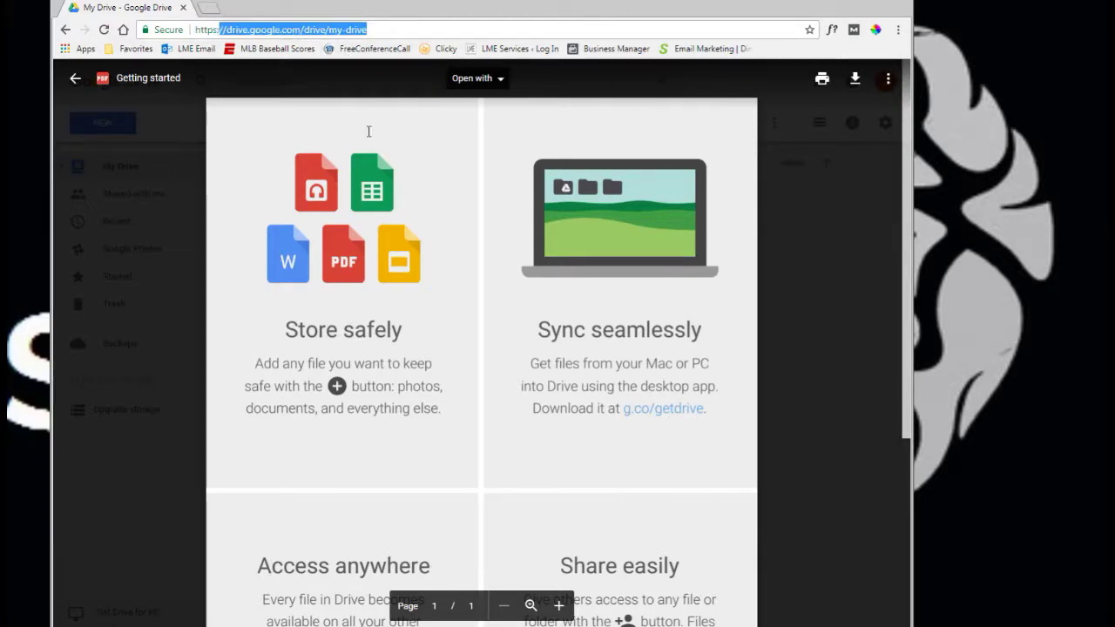
click(399, 28)
drag(399, 28, 187, 30)
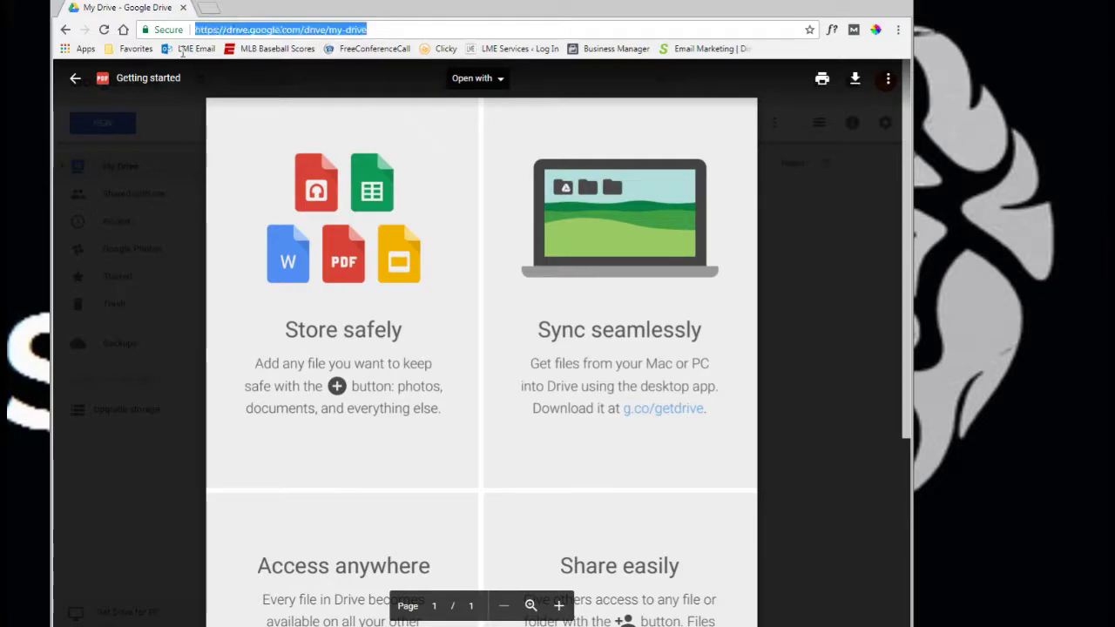
Copy the PDF's public shareable link from the Share dialog and start a new tab
click(887, 78)
click(780, 113)
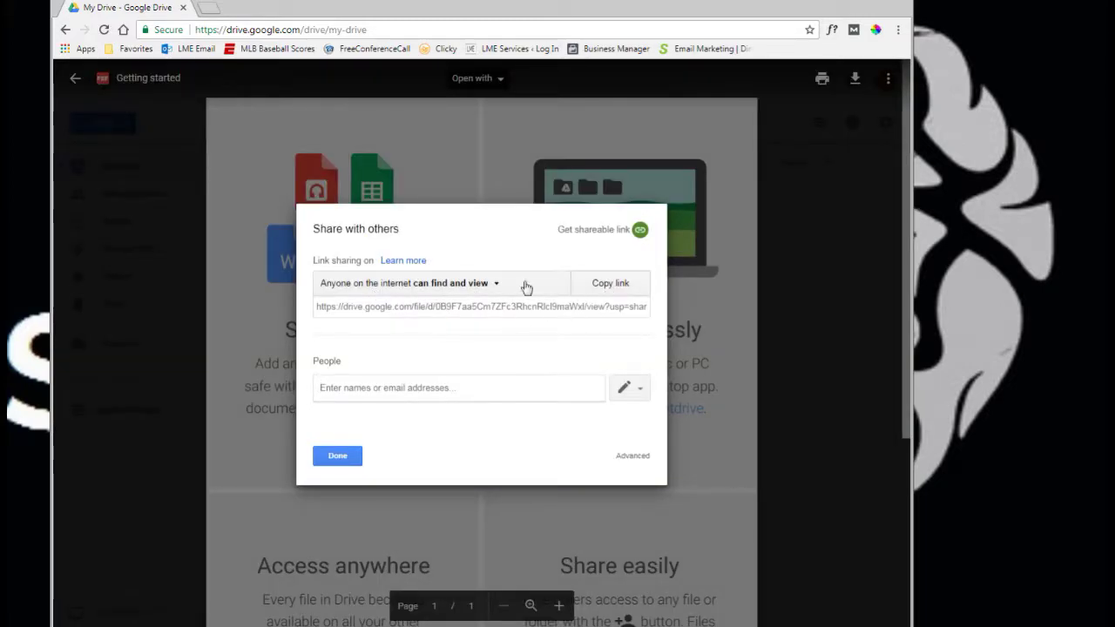
click(639, 231)
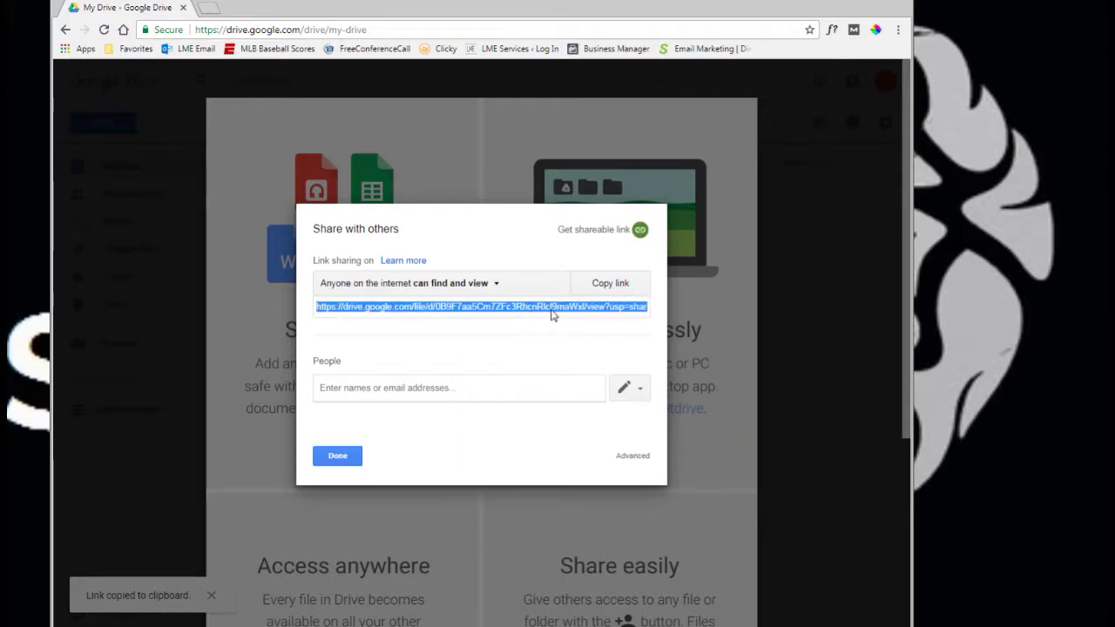
click(210, 8)
Paste the copied share link into the new tab's address bar and load it
key(ctrl+v)
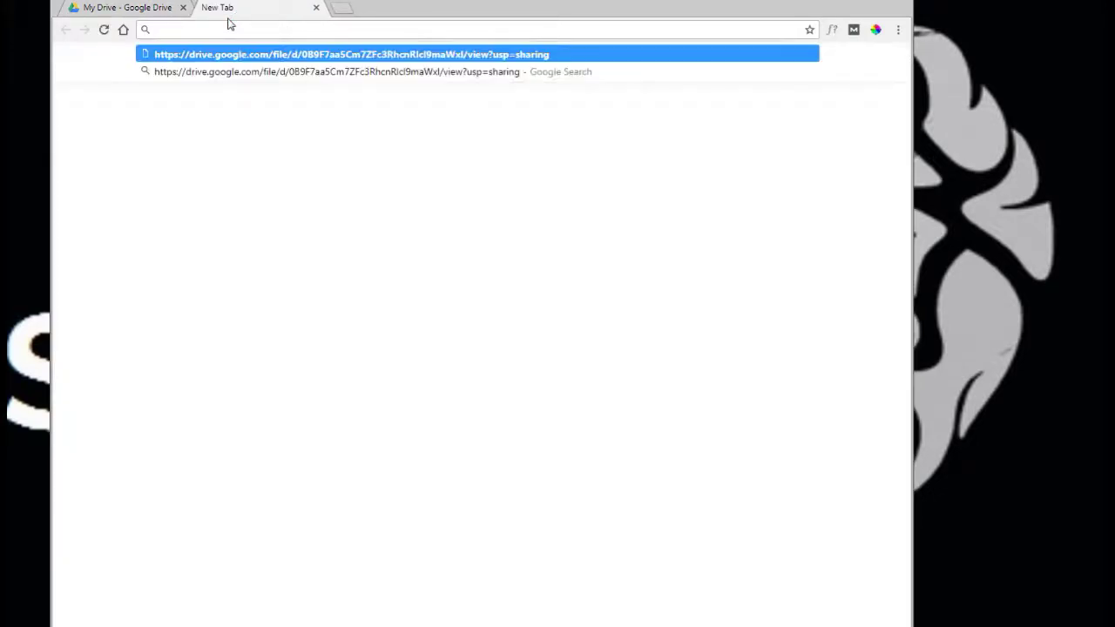
key(Return)
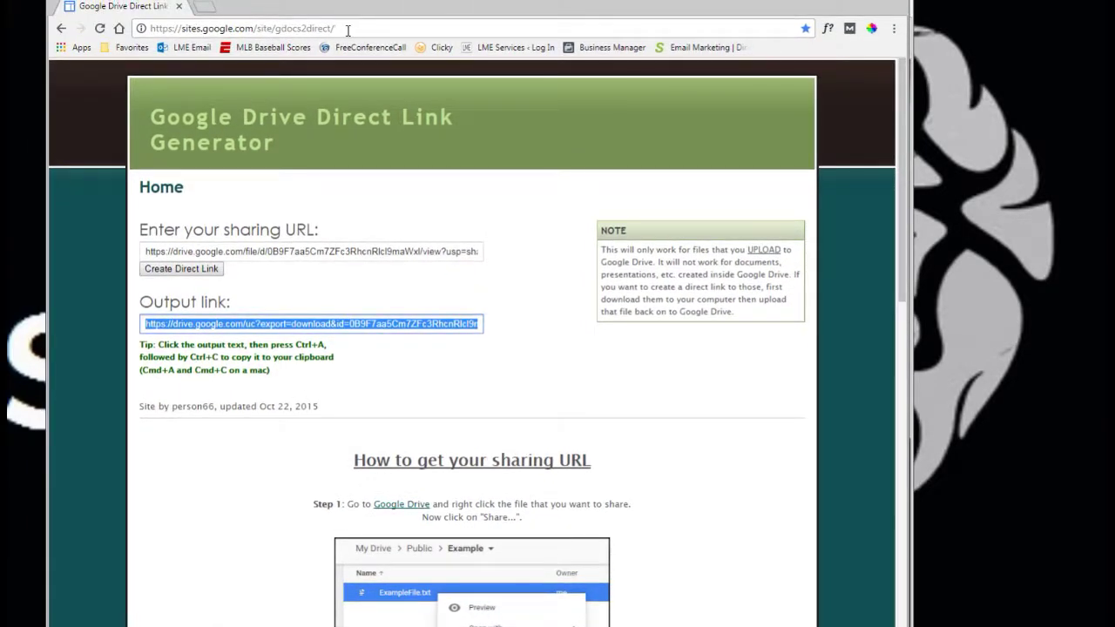
Replace the old URL in the generator's sharing-URL field with the PDF's share link
click(324, 27)
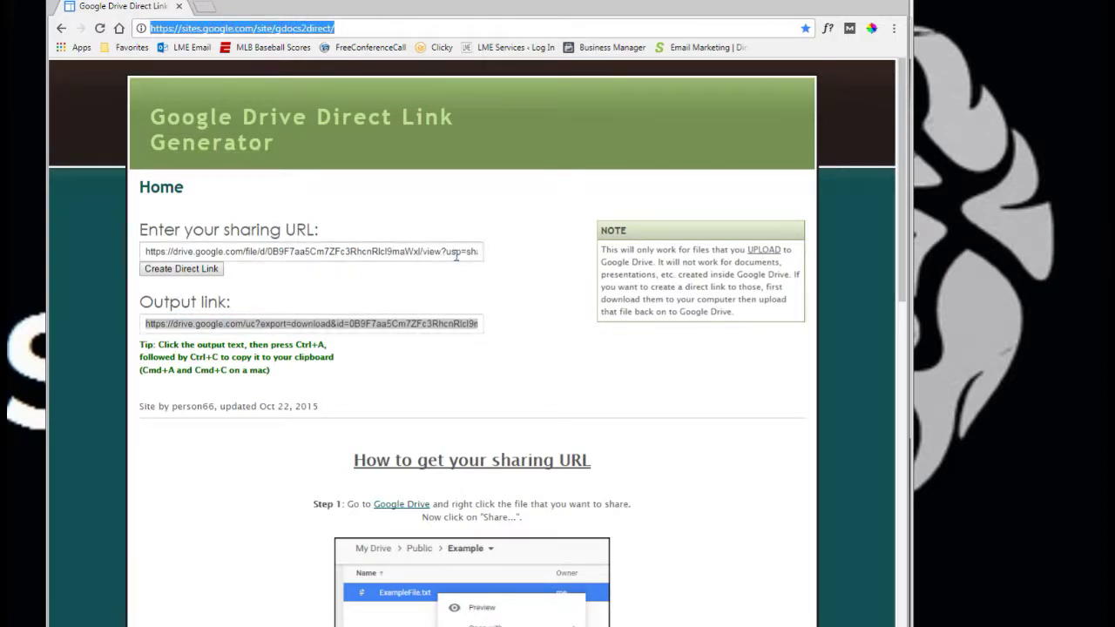
drag(437, 260, 40, 255)
key(BackSpace)
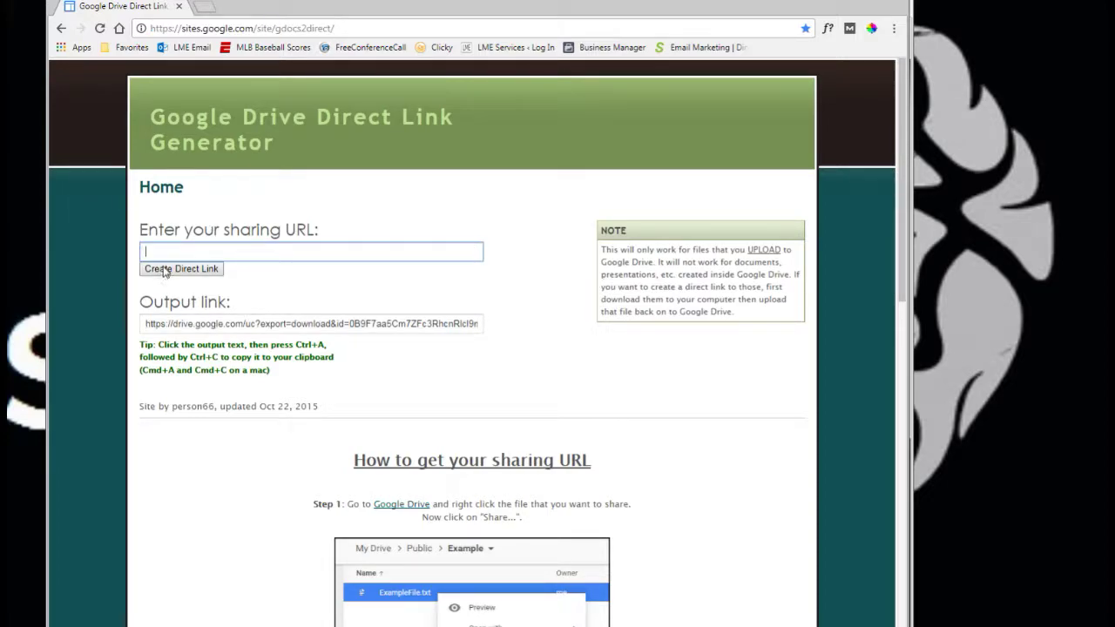
key(ctrl+v)
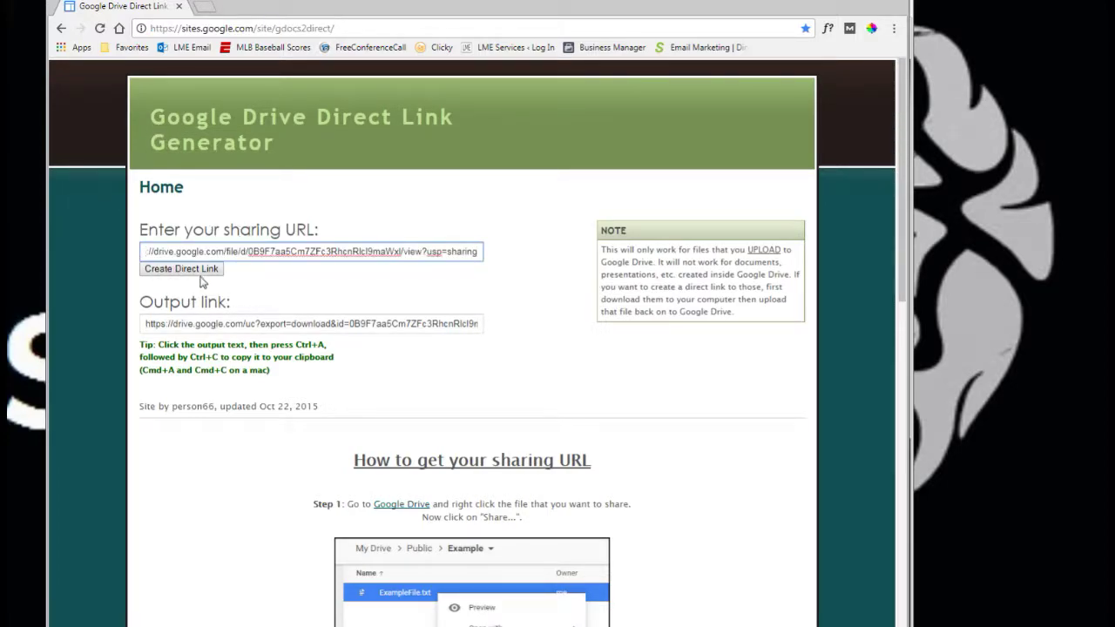
click(195, 272)
Create the direct download link, copy the output link, and start a new tab
click(150, 324)
key(ctrl+a)
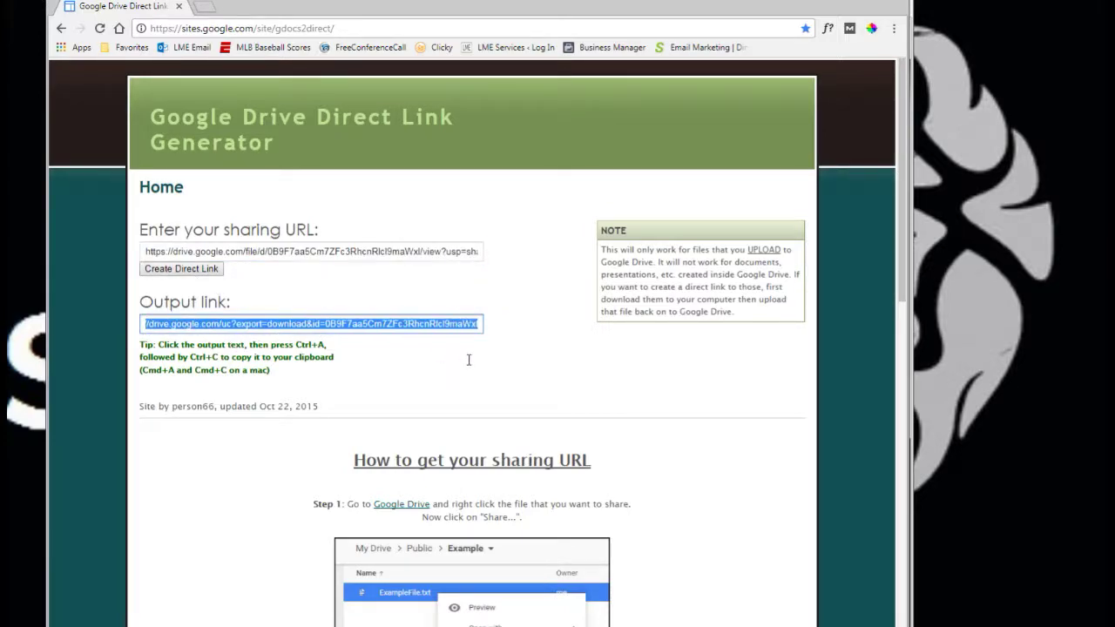
click(199, 271)
click(230, 323)
key(ctrl+a)
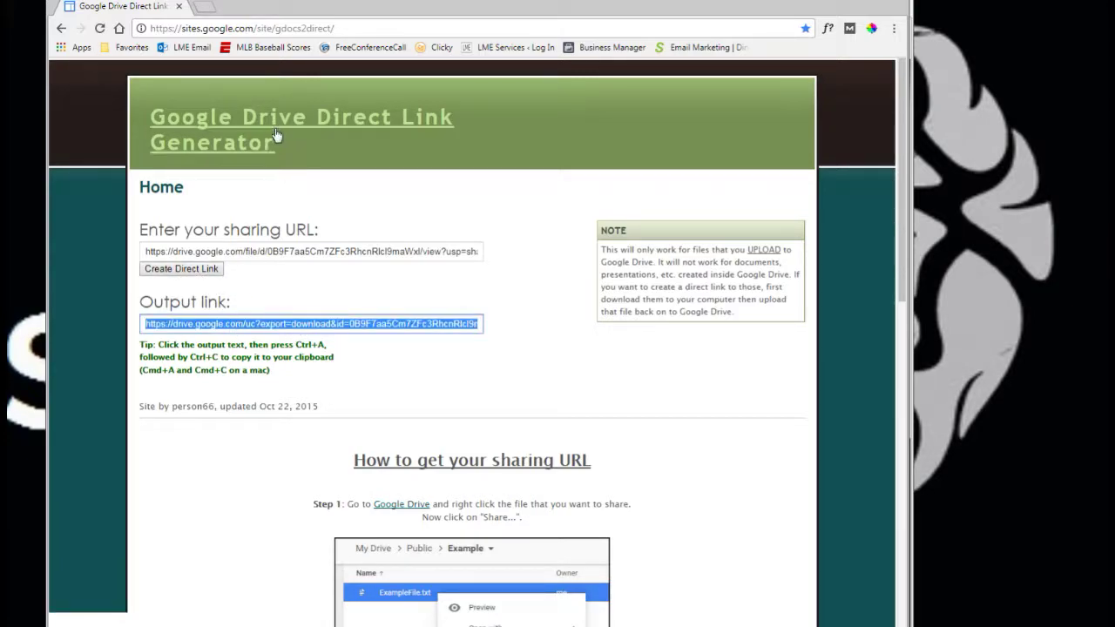
click(209, 11)
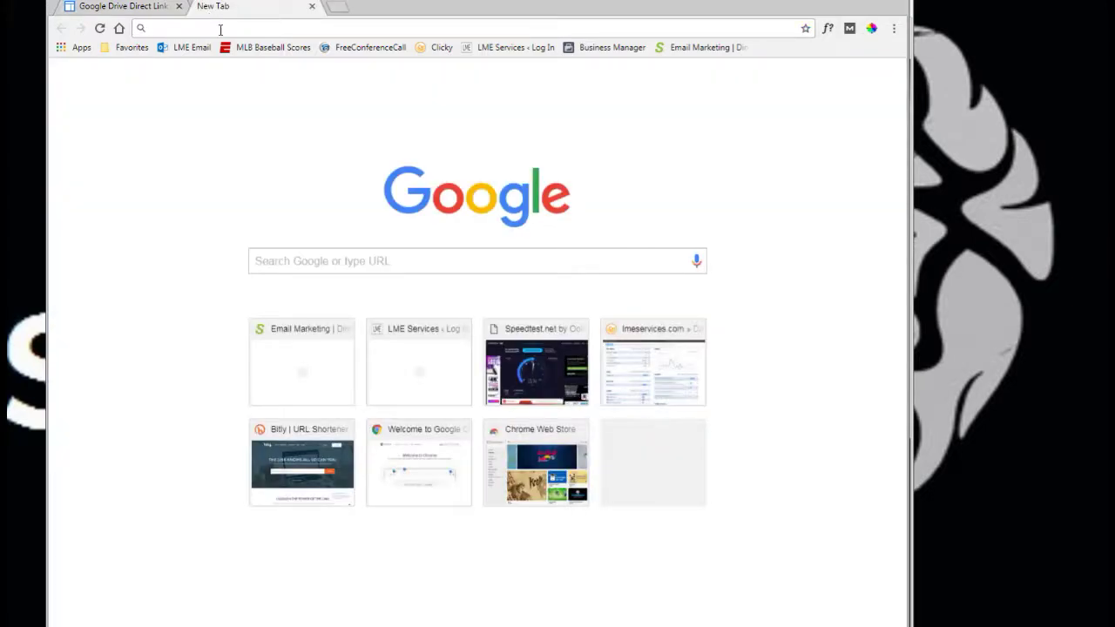
Load the pasted uc?export=download direct link to download Getting started (2).pdf
key(ctrl+v)
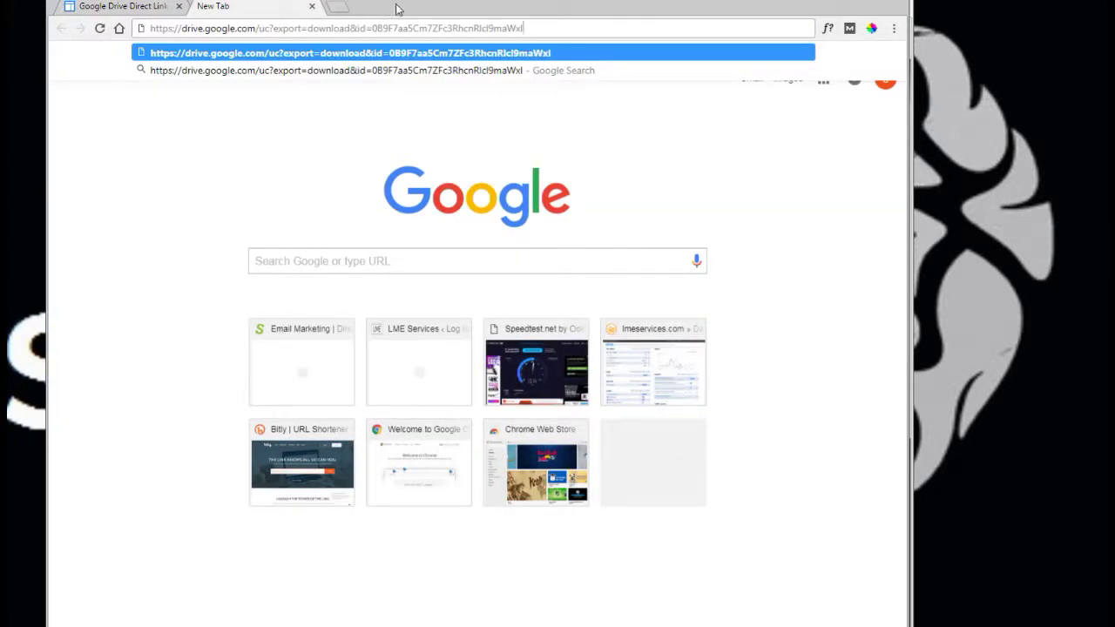
key(Return)
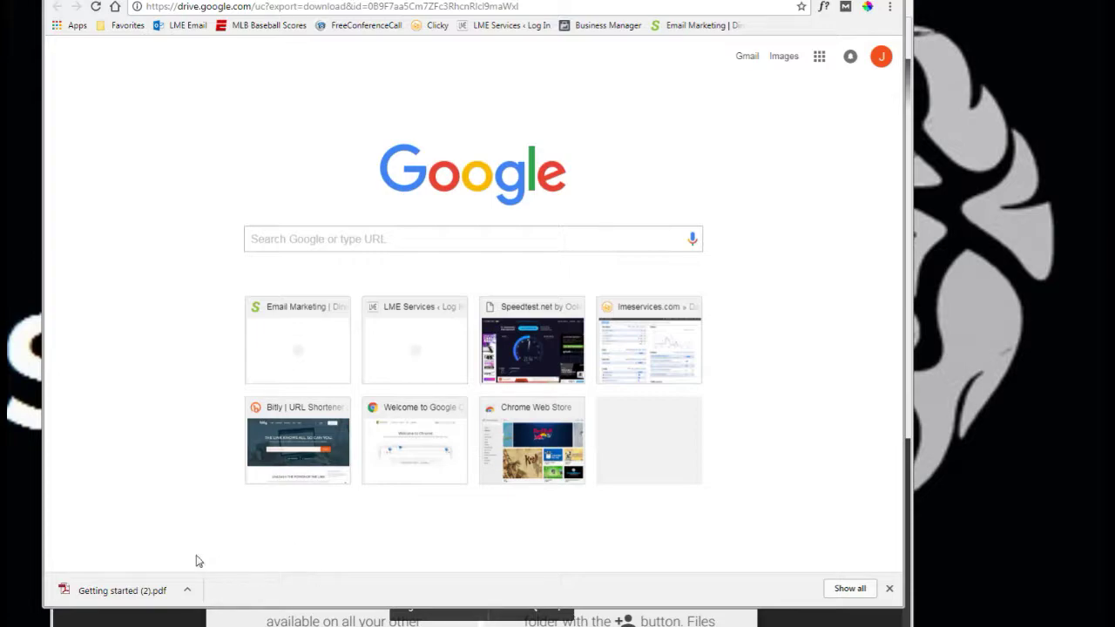
Check the downloaded Getting started (2).pdf, then return to the Direct Link Generator page
click(151, 586)
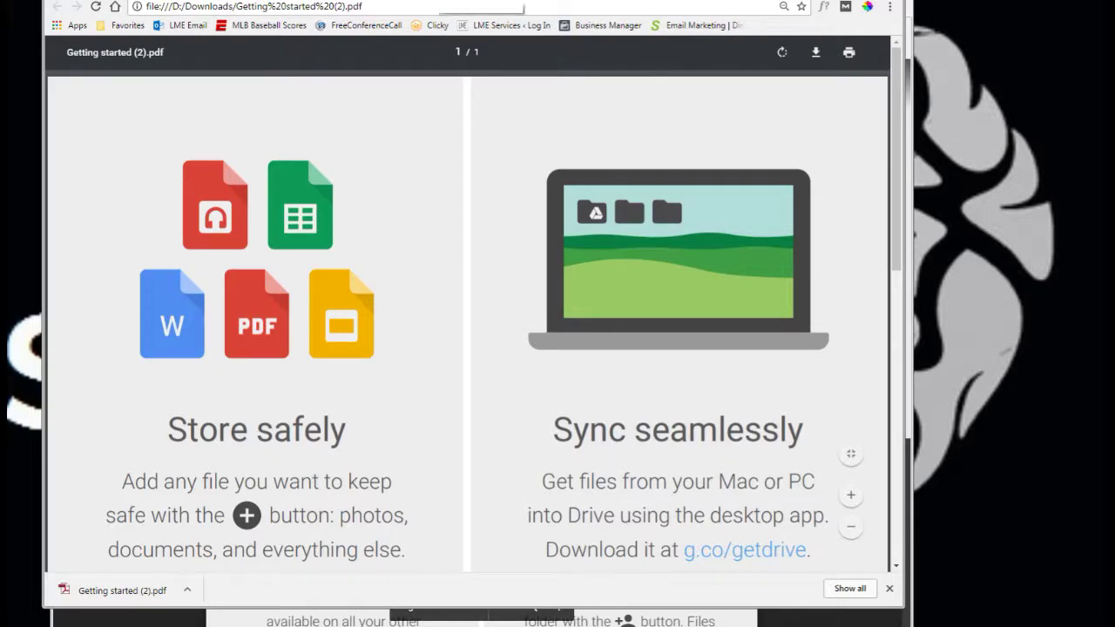
key(alt+Left)
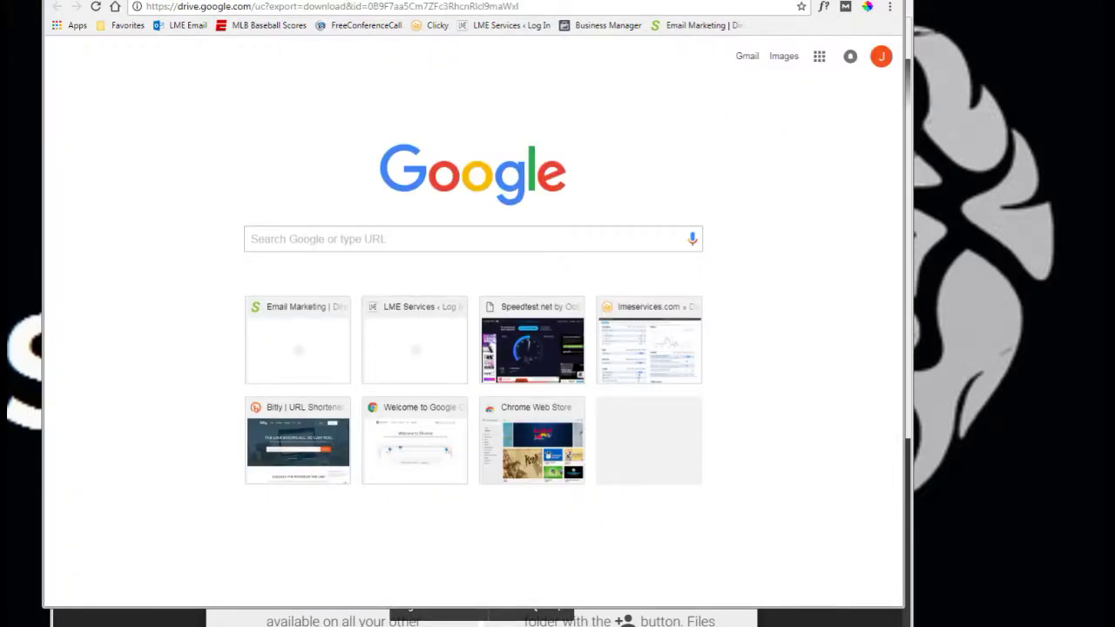
key(alt+Left)
click(460, 304)
key(ctrl+a)
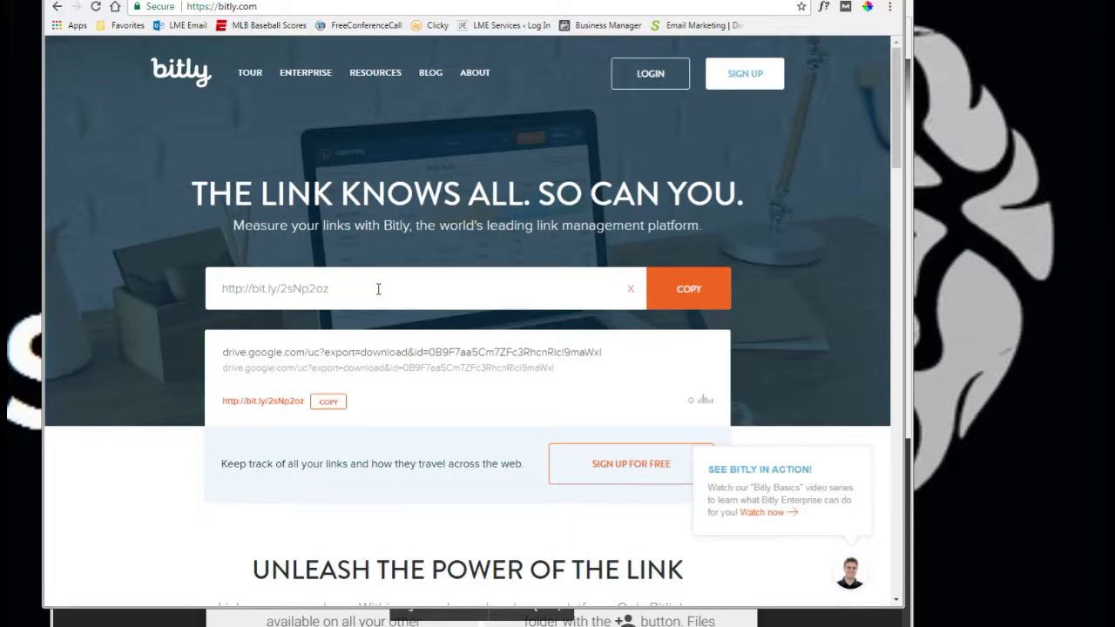
click(410, 296)
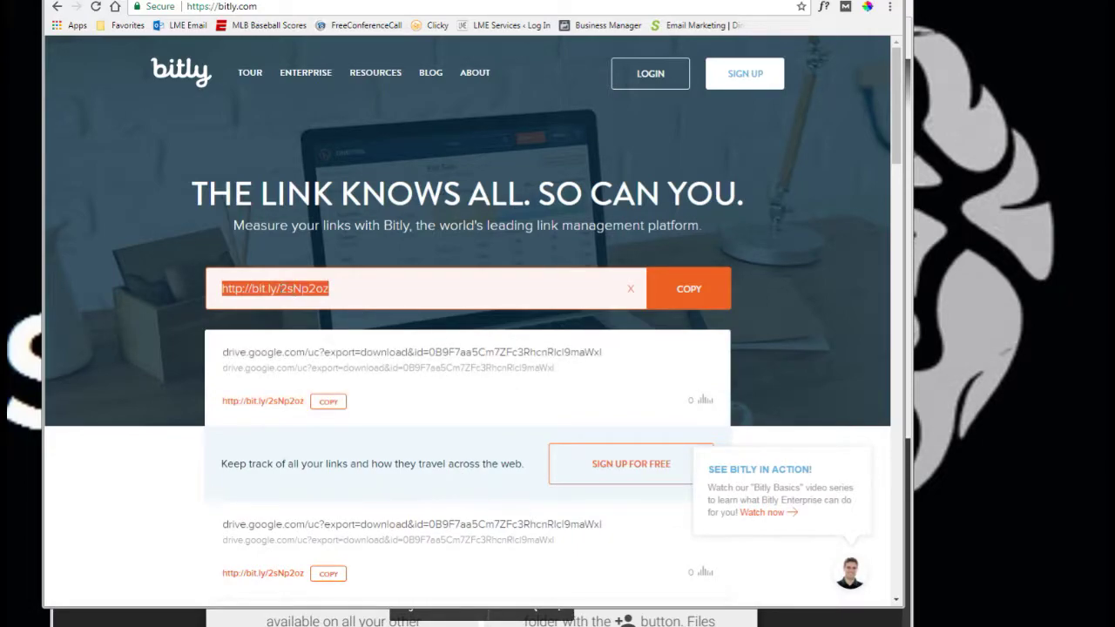
click(329, 406)
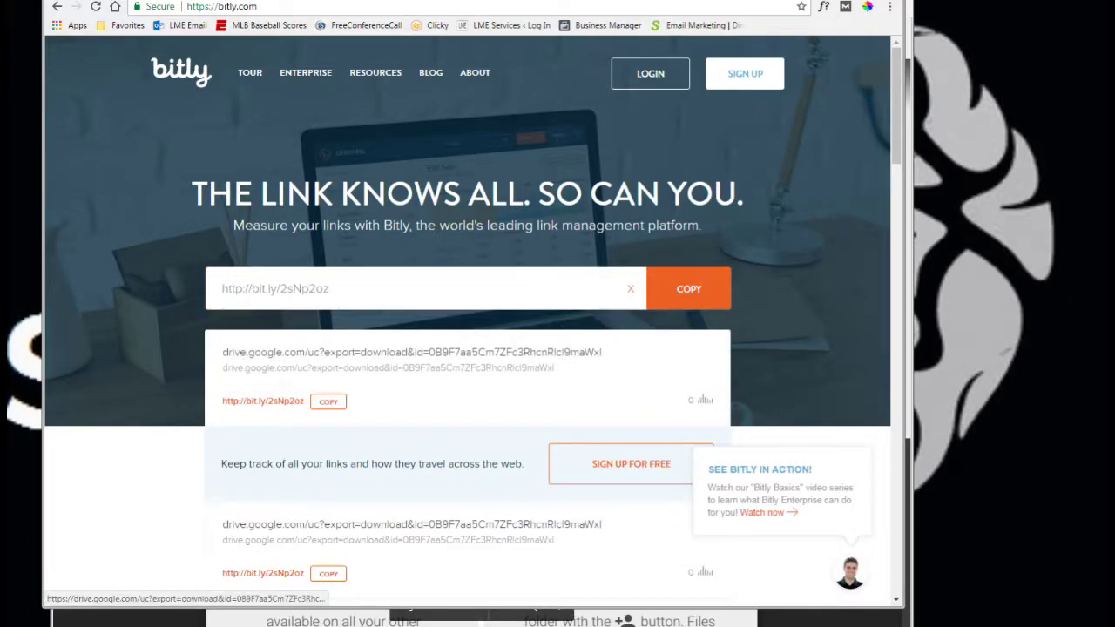
key(ctrl+t)
key(ctrl+v)
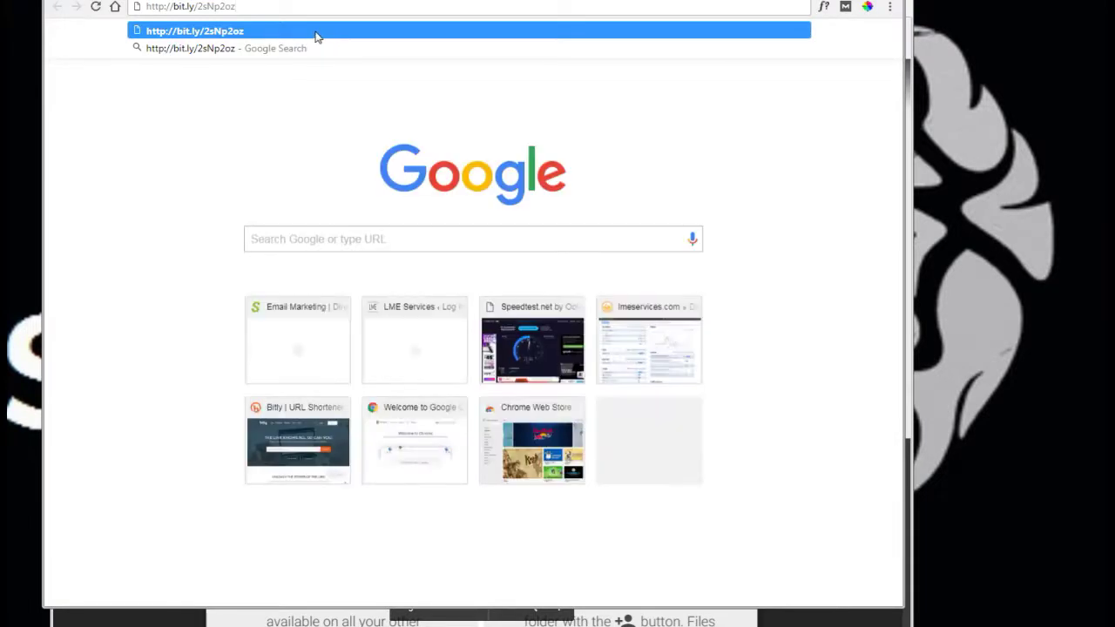
Load the bit.ly short link to download Getting started (3).pdf
key(Return)
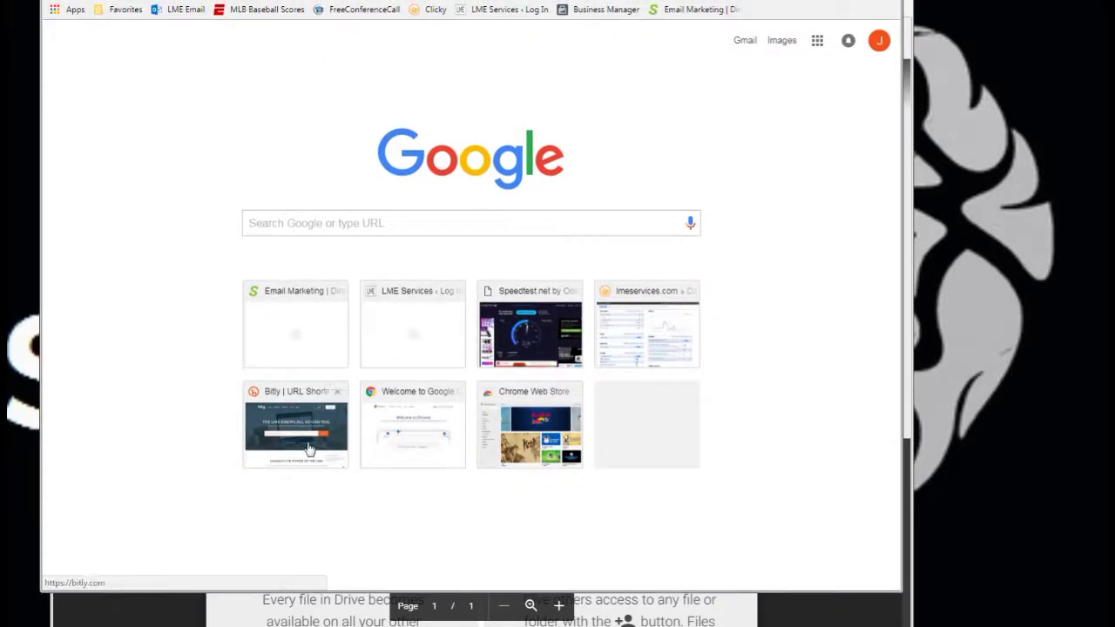